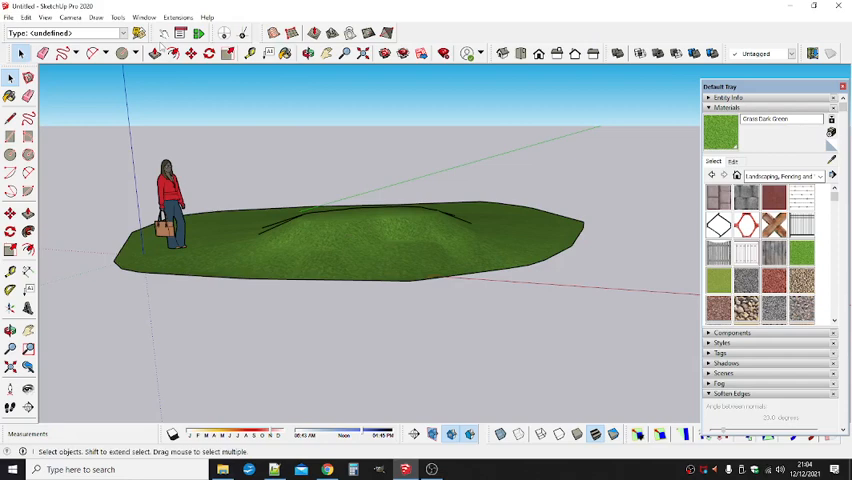
Step: Show the Datum/Level commands under the Extensions menu
left_click(176, 20)
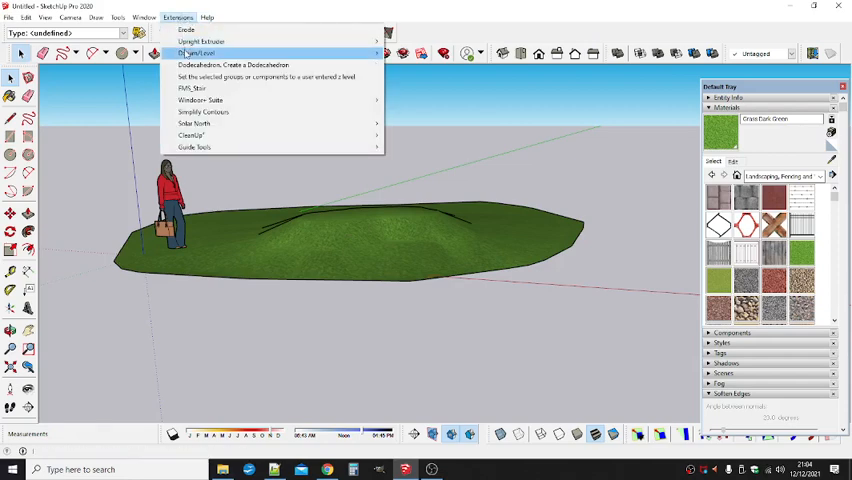
mouse_move(197, 53)
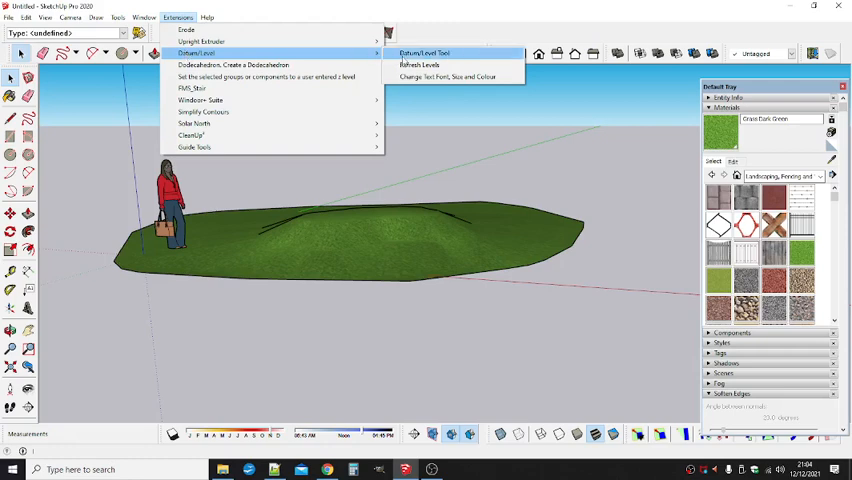
Step: Place six datum level markers across the terrain with the Datum/Level Tool, then return to Select
left_click(424, 53)
middle_click_drag(390, 171, 396, 196)
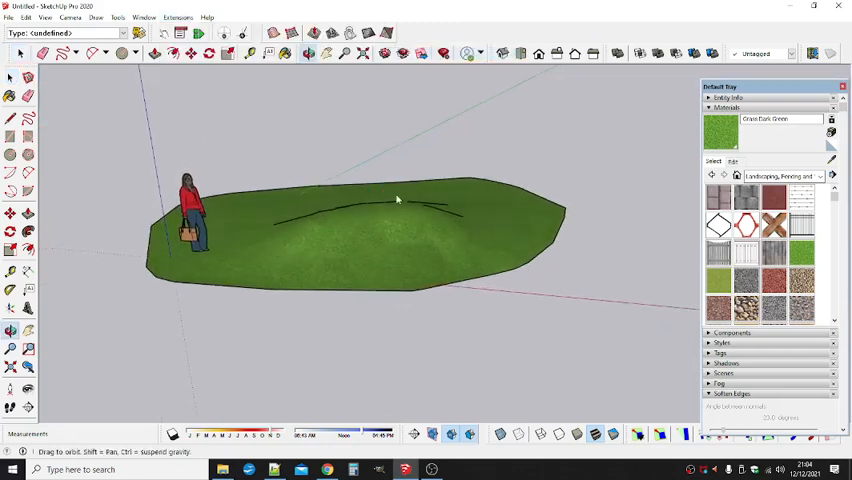
left_click(338, 232)
left_click(290, 250)
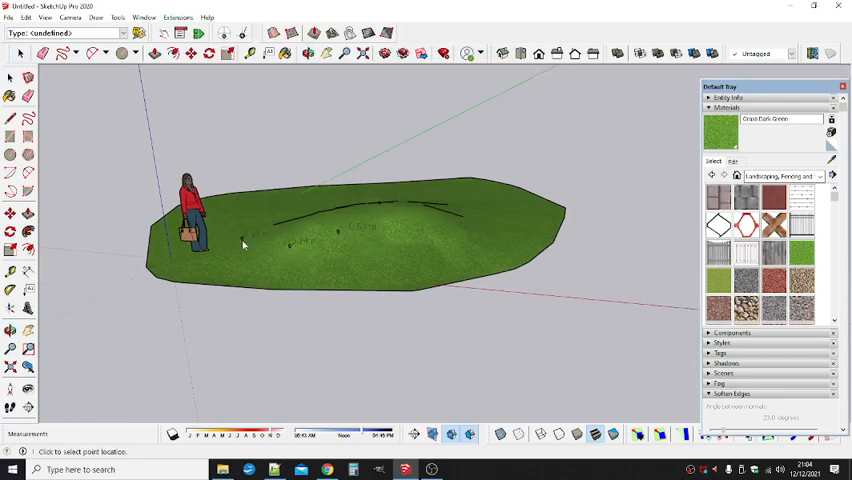
left_click(242, 241)
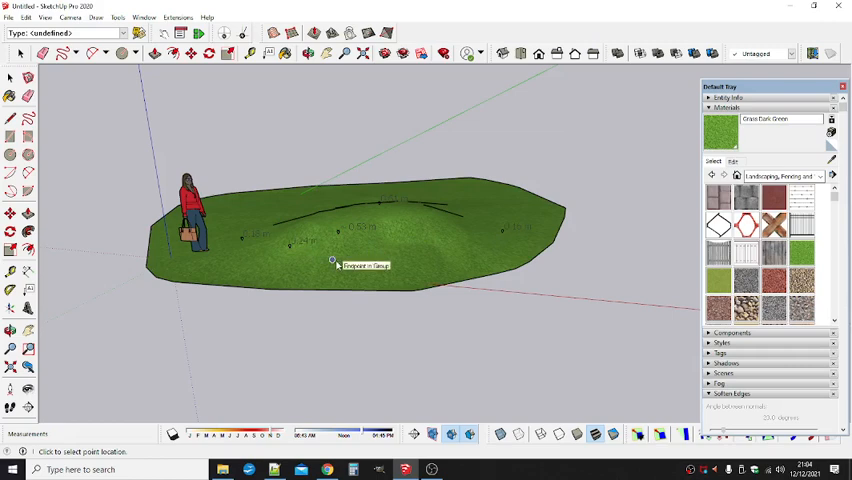
left_click(377, 267)
left_click(251, 215)
left_click(160, 256)
key("space")
left_click(21, 54)
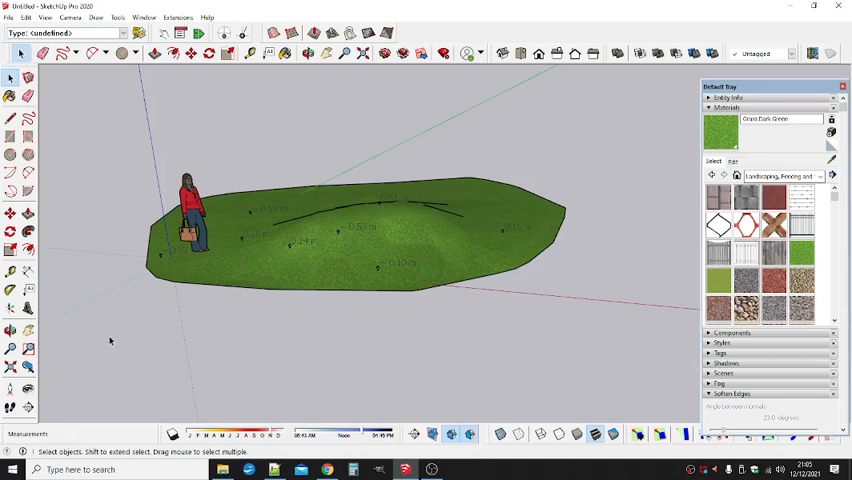
Step: Select the terrain, figure and markers and move them straight up along the blue axis
left_click_drag(120, 341, 603, 129)
middle_click_drag(553, 222, 523, 232)
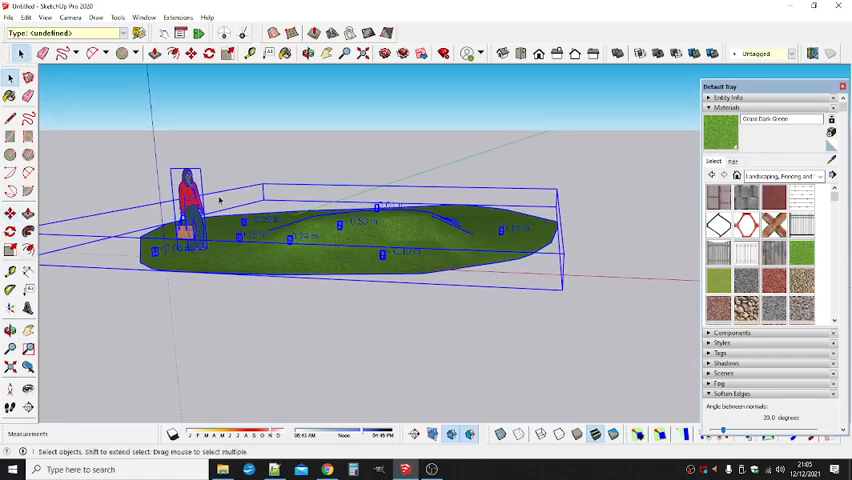
left_click(10, 213)
left_click(299, 170)
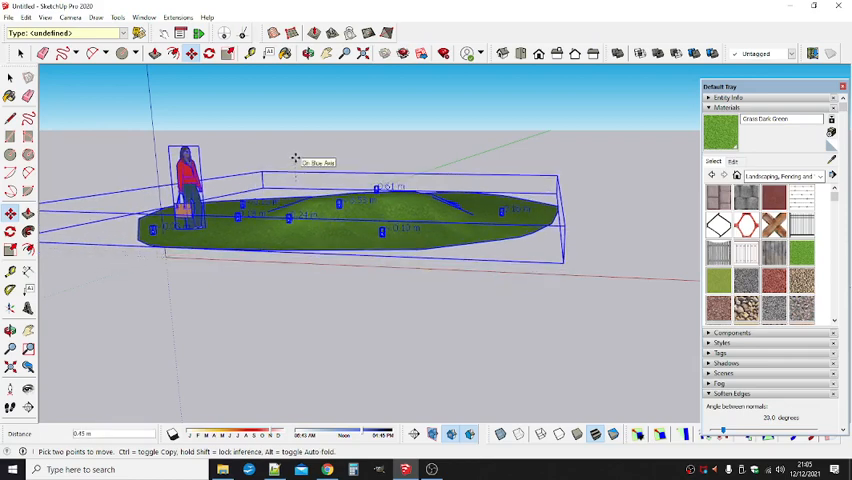
left_click(296, 160)
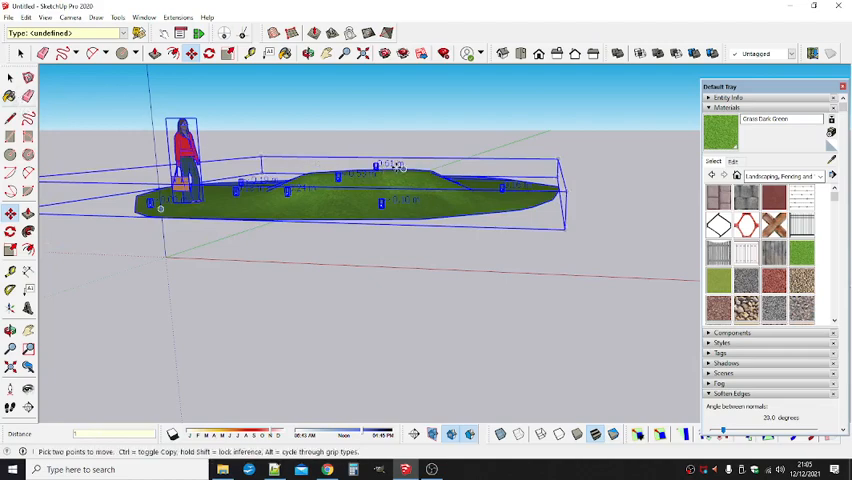
scroll(277, 190, "up", 3)
scroll(283, 175, "up", 2)
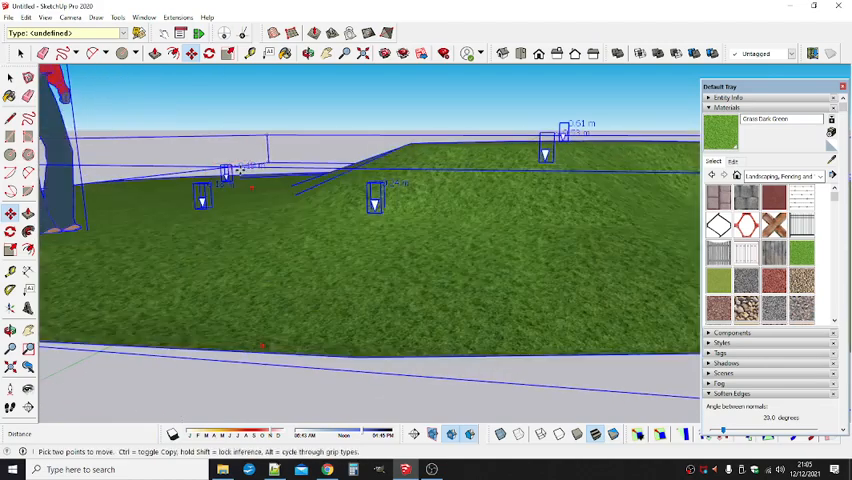
scroll(285, 171, "down", 3)
scroll(330, 168, "down", 2)
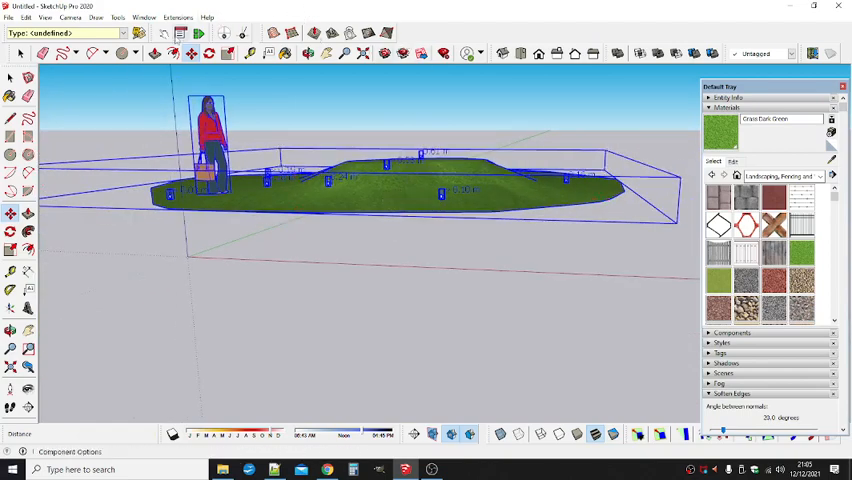
Step: Refresh Levels with a 0.4m text offset applied to all selected levels
left_click(178, 18)
mouse_move(230, 53)
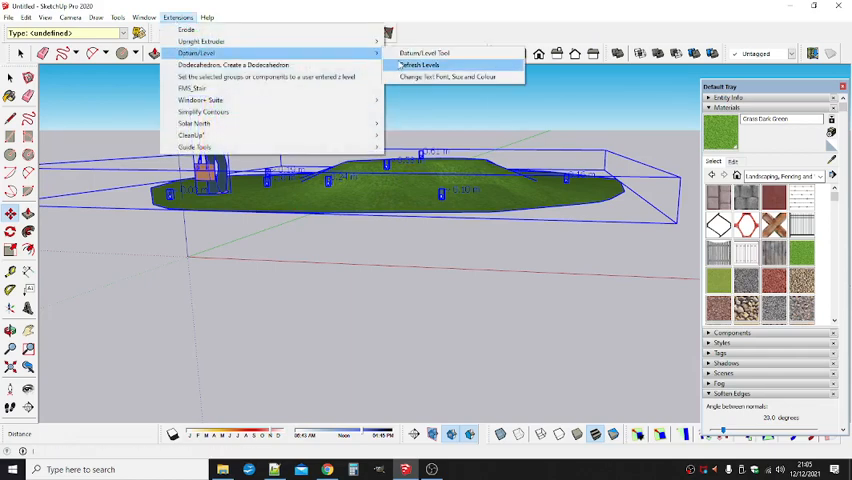
left_click(420, 65)
left_click(436, 238)
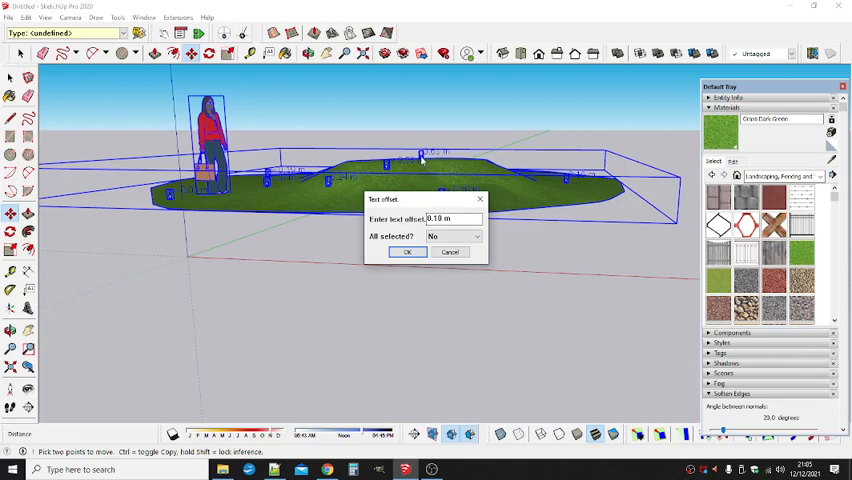
double_click(440, 218)
type("0.4m")
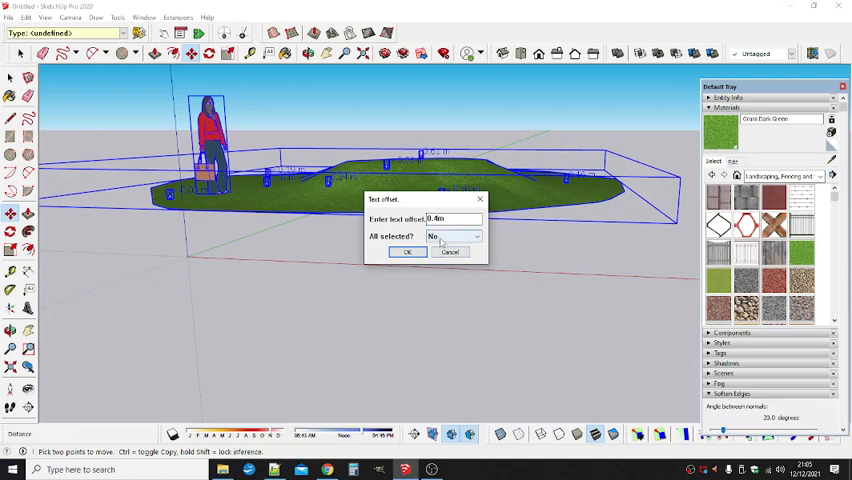
left_click(439, 240)
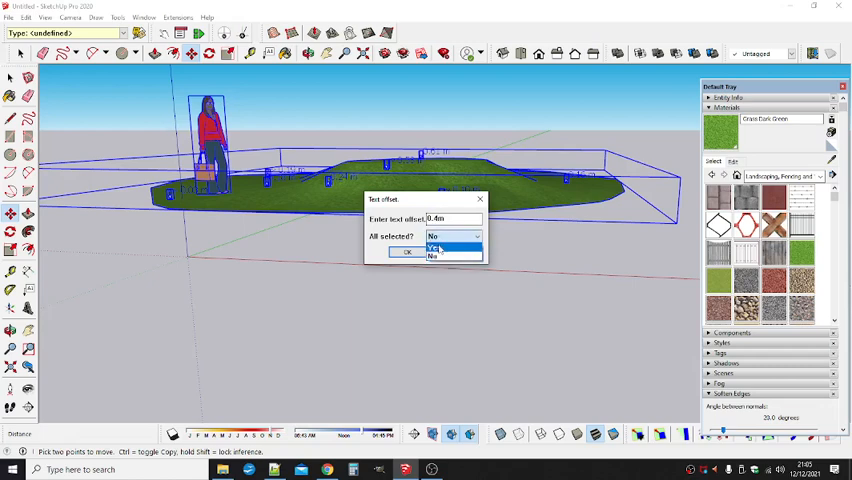
left_click(436, 253)
left_click(410, 252)
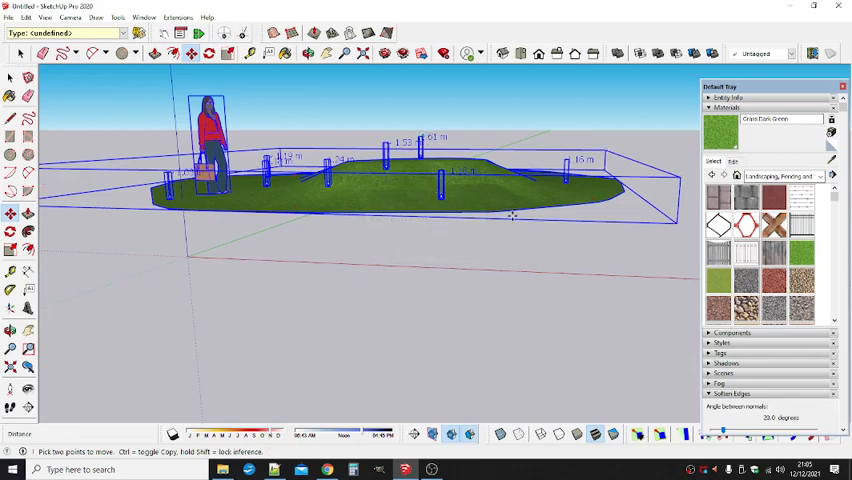
scroll(435, 139, "up", 3)
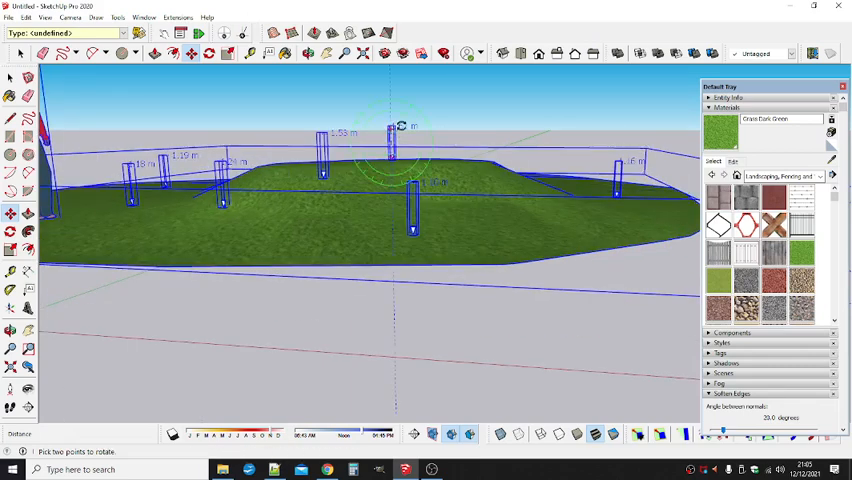
scroll(228, 185, "down", 3)
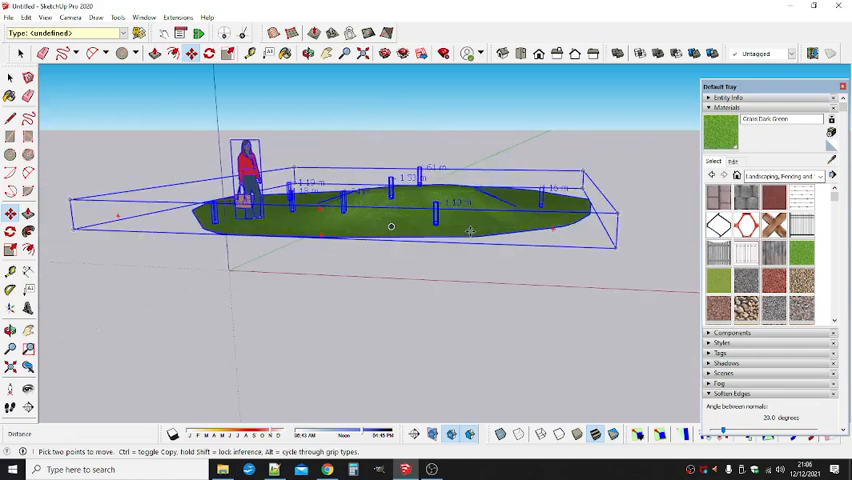
left_click(10, 78)
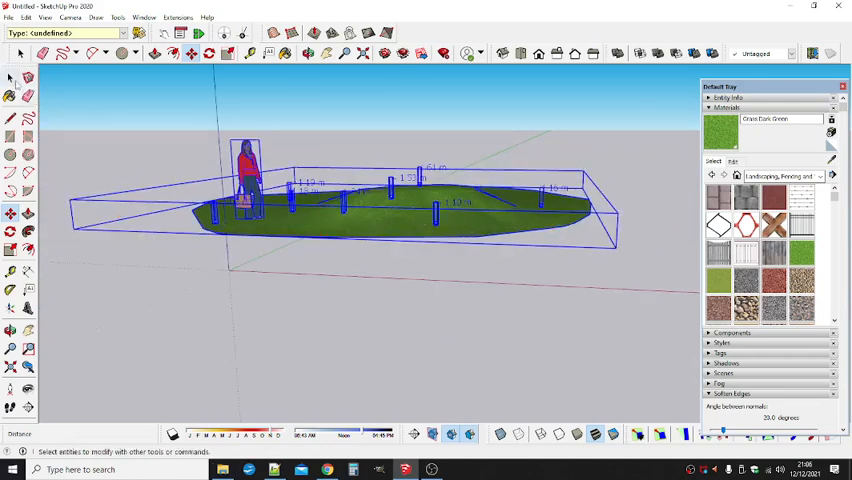
middle_click_drag(502, 177, 504, 205)
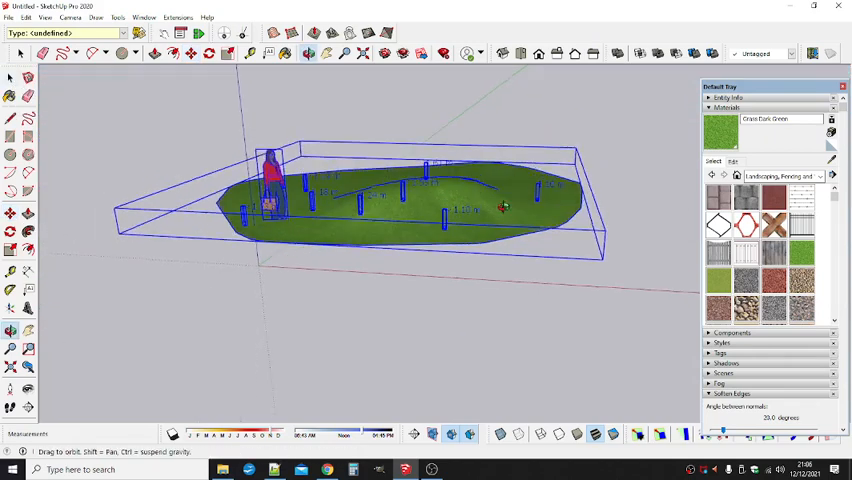
left_click(444, 279)
scroll(480, 233, "up", 2)
scroll(480, 233, "up", 3)
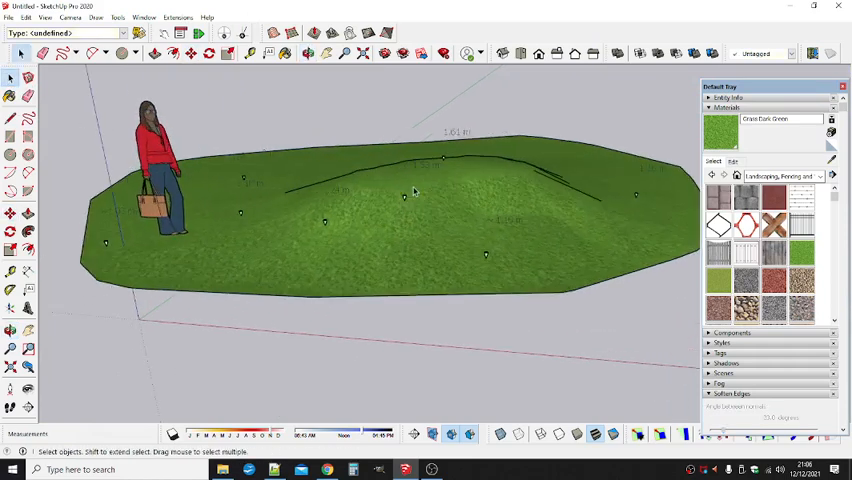
scroll(509, 229, "down", 2)
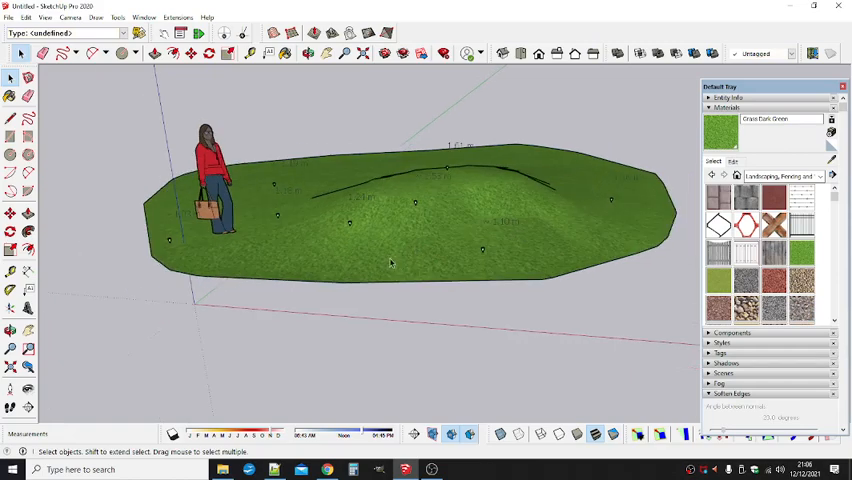
mouse_move(393, 262)
middle_mouse_down()
mouse_move(411, 186)
mouse_move(400, 285)
middle_mouse_up()
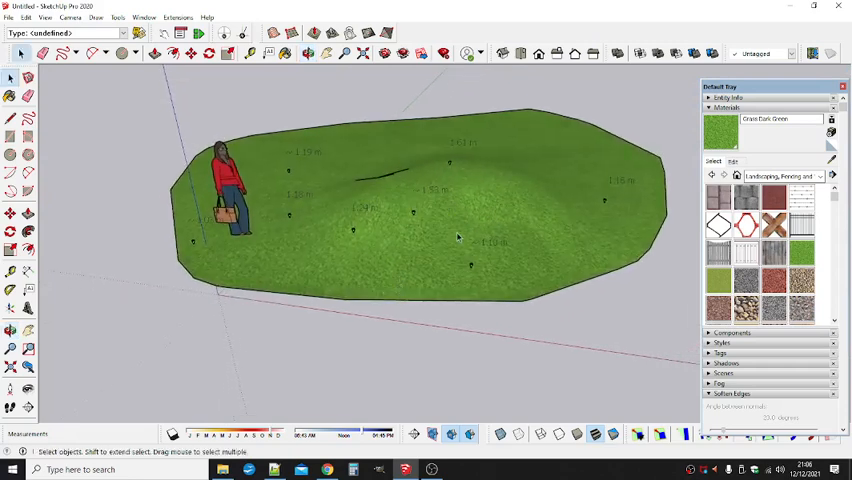
middle_click_drag(522, 251, 466, 230)
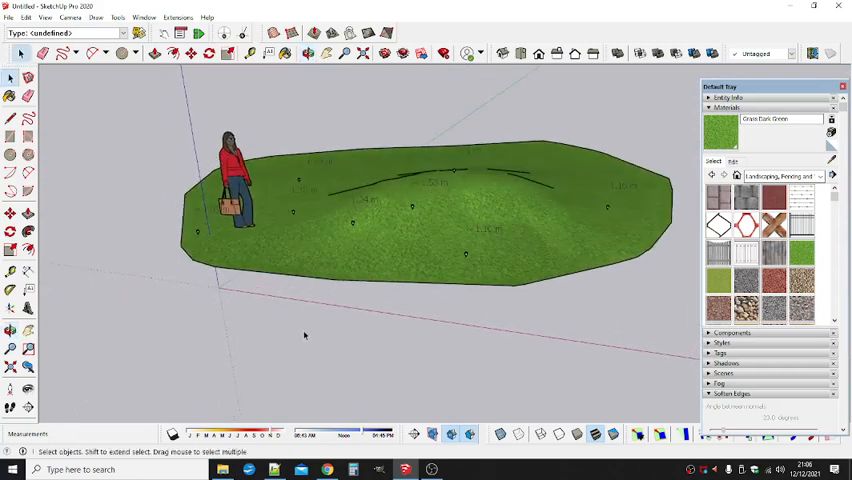
left_click_drag(189, 321, 679, 97)
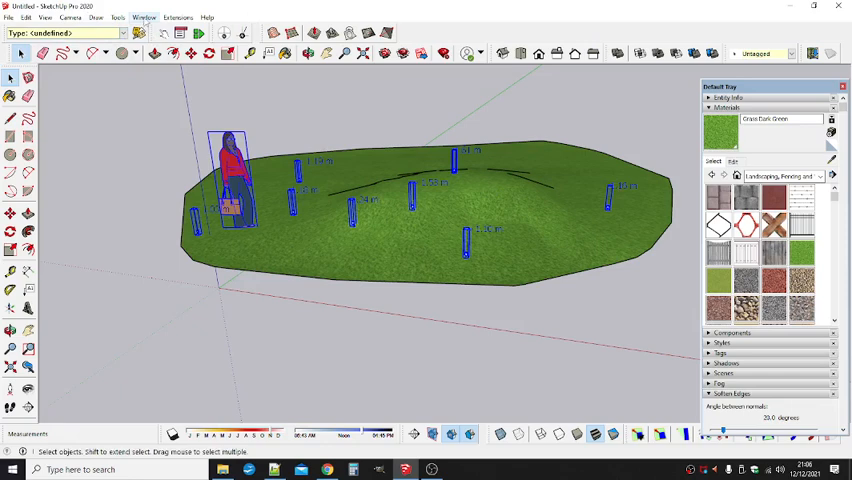
Step: In Model Info > Text, set leader text to Times New Roman Bold 20
left_click(146, 20)
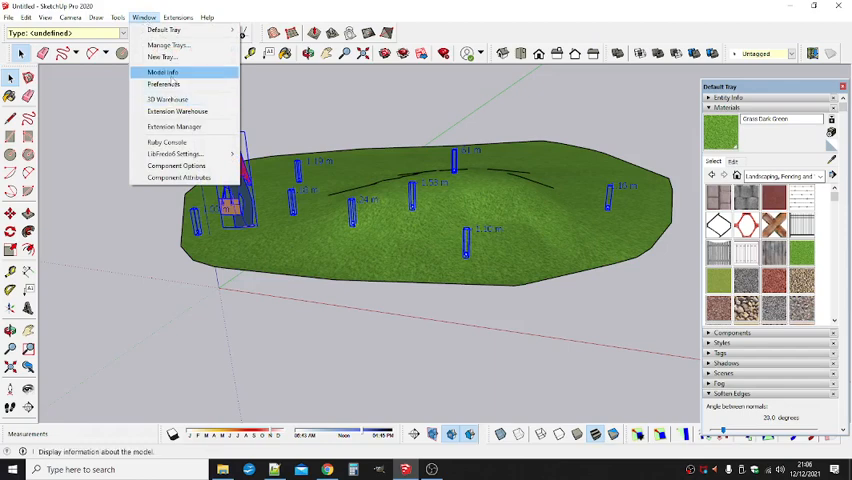
left_click(168, 73)
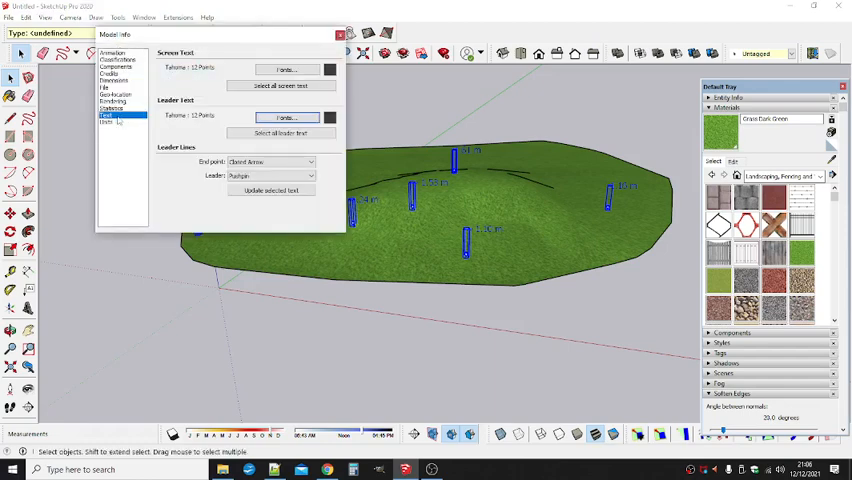
left_click(289, 118)
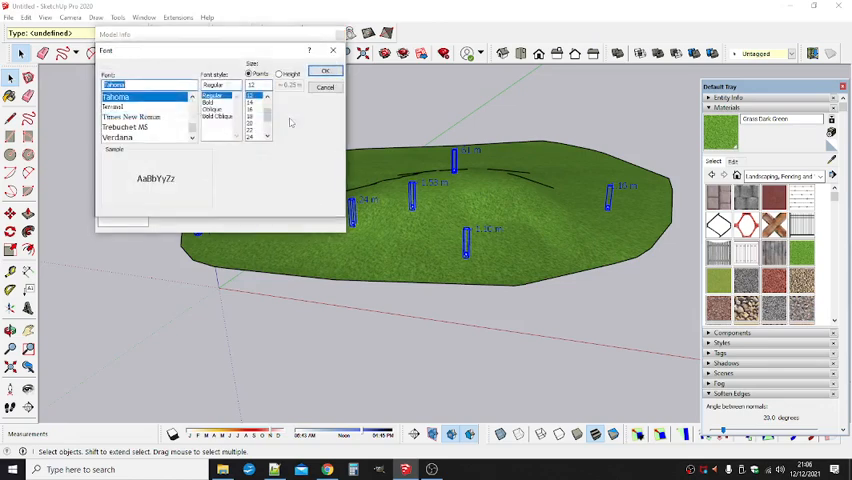
left_click(143, 118)
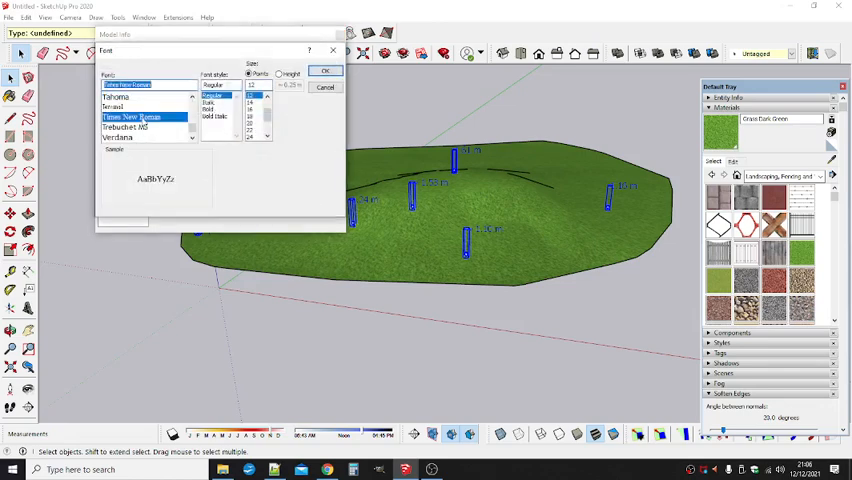
left_click(211, 109)
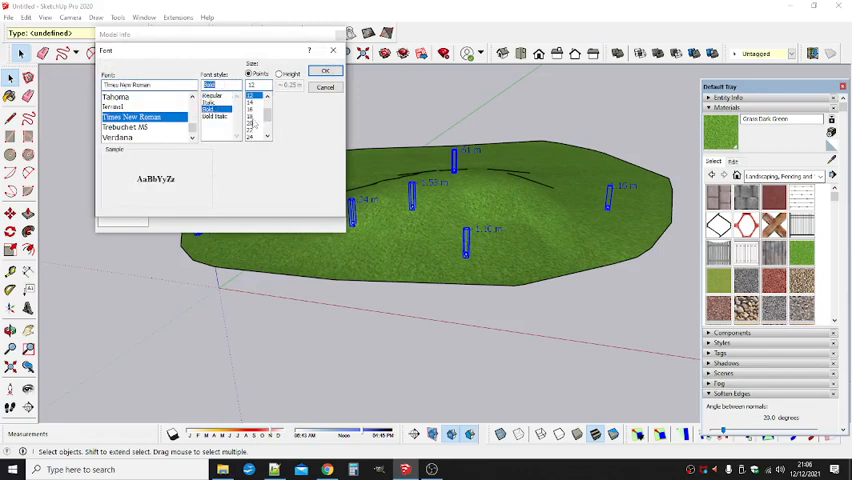
left_click(254, 122)
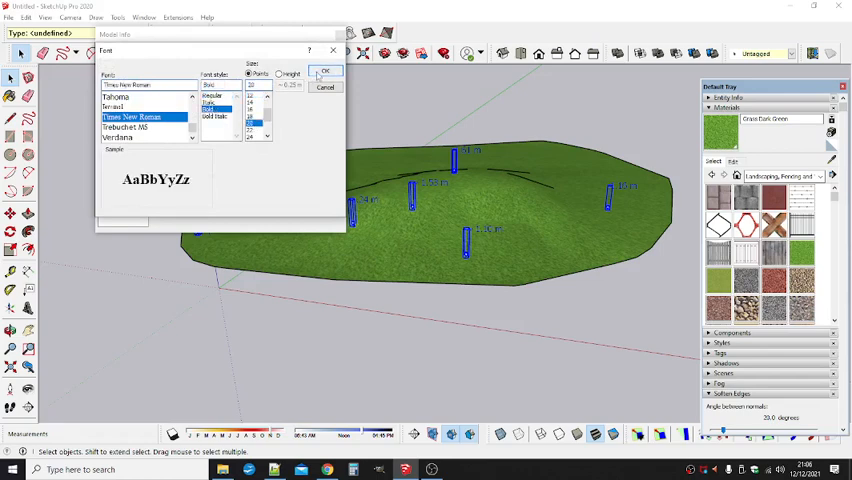
left_click(324, 72)
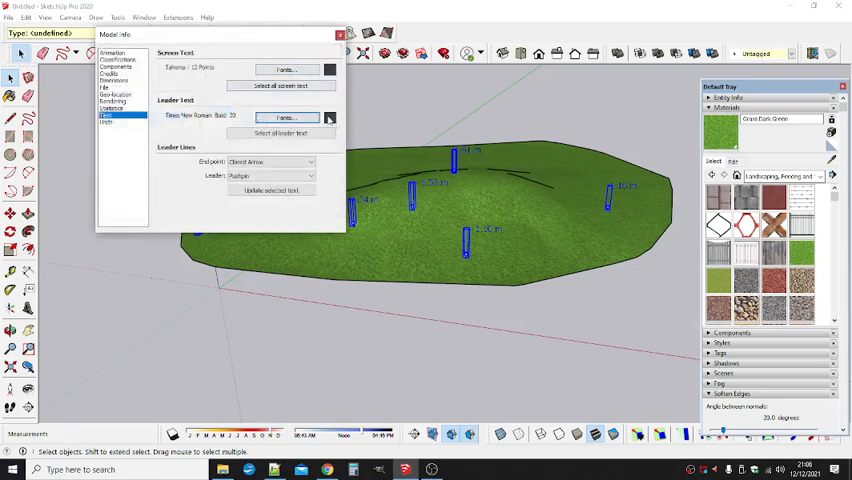
Step: Change the leader text colour to red
left_click(330, 118)
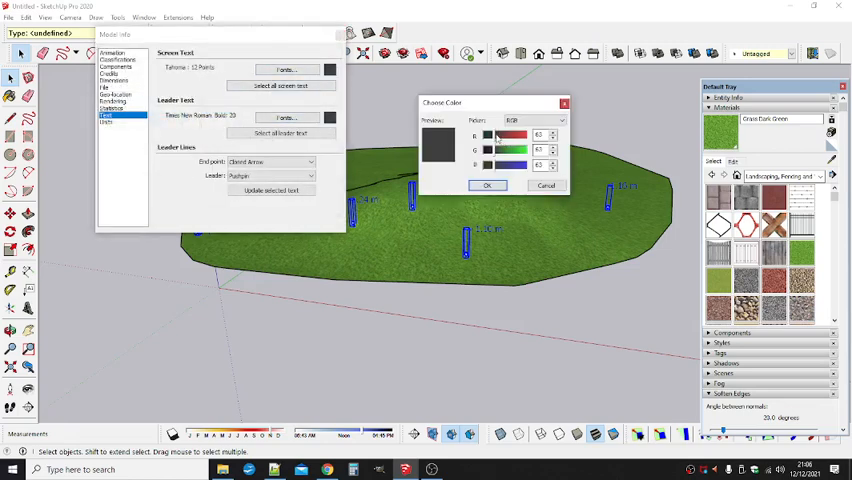
left_click_drag(495, 136, 523, 135)
left_click_drag(487, 150, 482, 165)
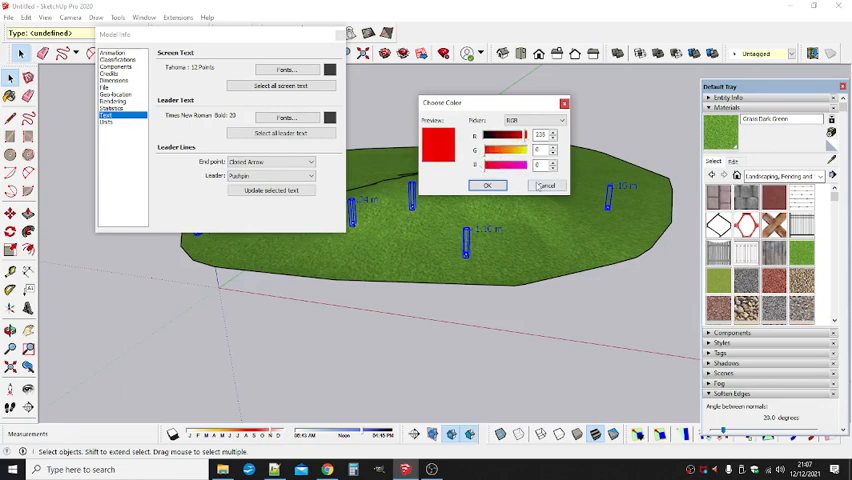
left_click(495, 187)
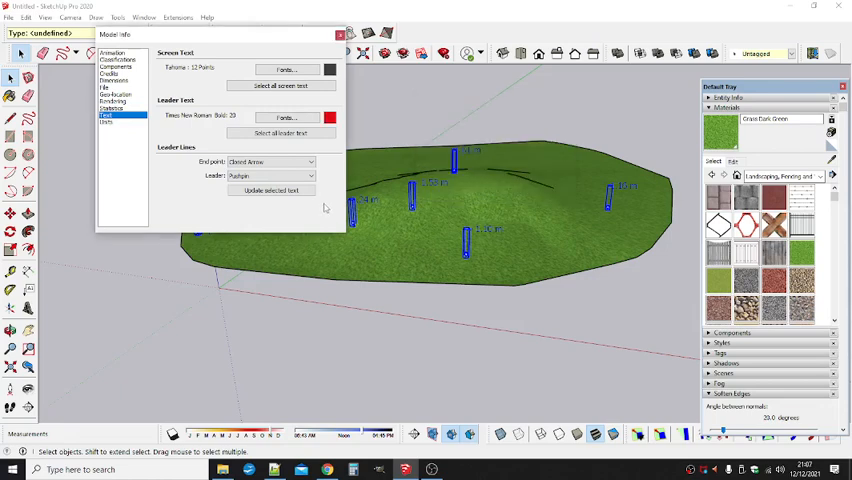
Step: Run Change Text Font, Size and Colour so the level labels take the red bold style
left_click(340, 35)
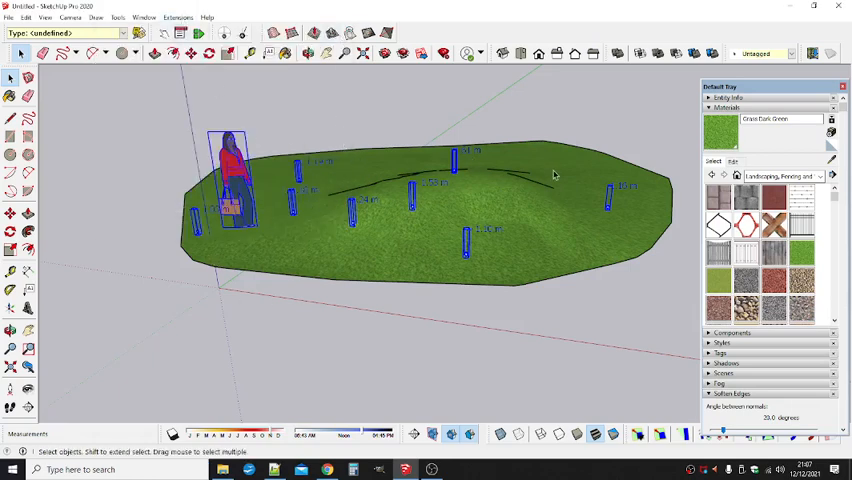
left_click(178, 18)
mouse_move(196, 53)
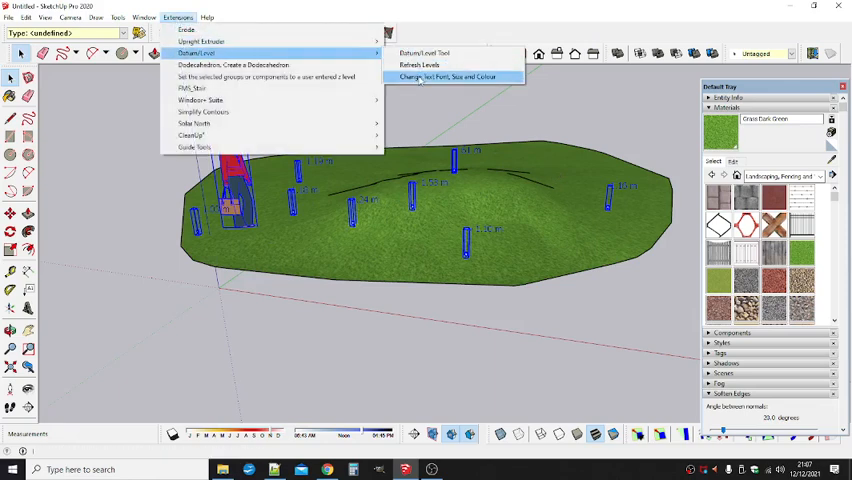
left_click(420, 78)
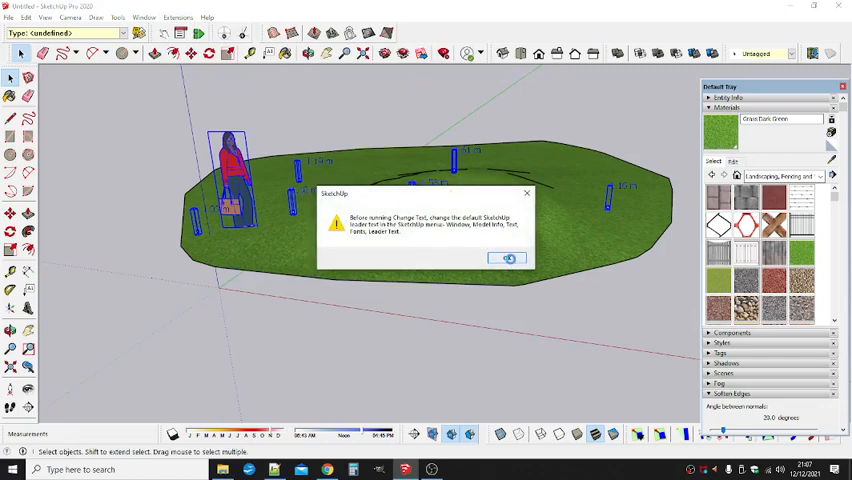
left_click(506, 258)
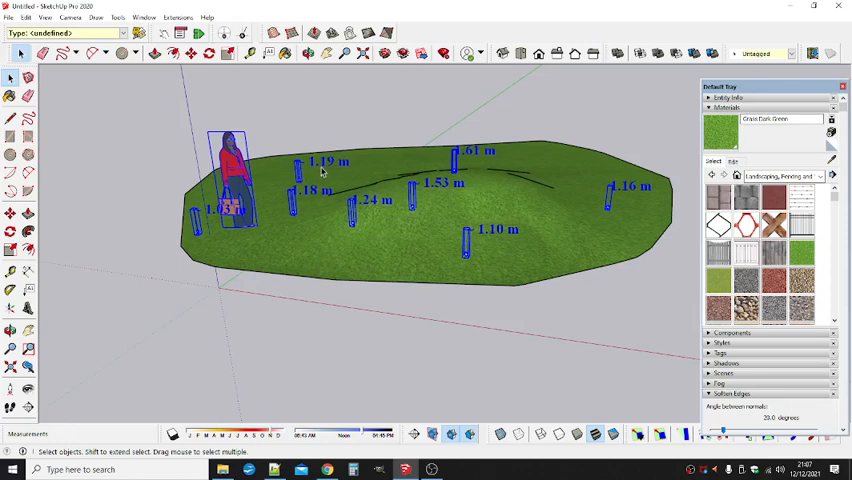
Step: Deselect and orbit to a lower view of the restyled red labels
left_click(335, 296)
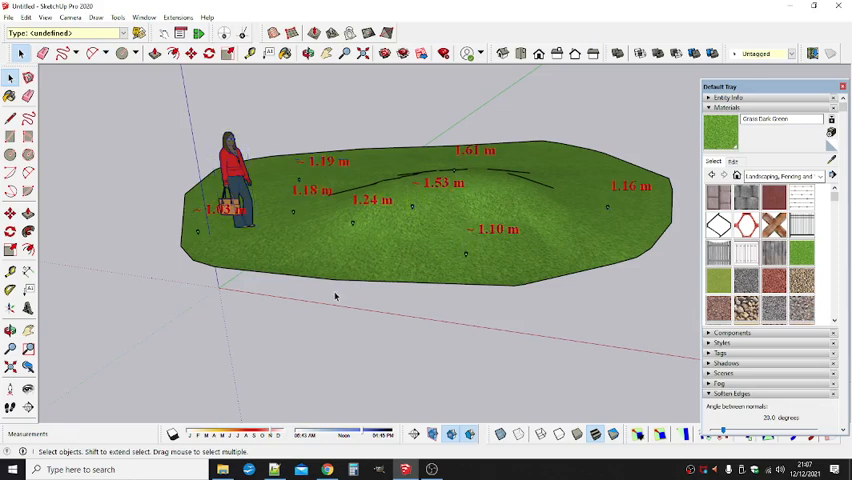
mouse_move(335, 296)
middle_mouse_down()
mouse_move(374, 270)
mouse_move(377, 317)
middle_mouse_up()
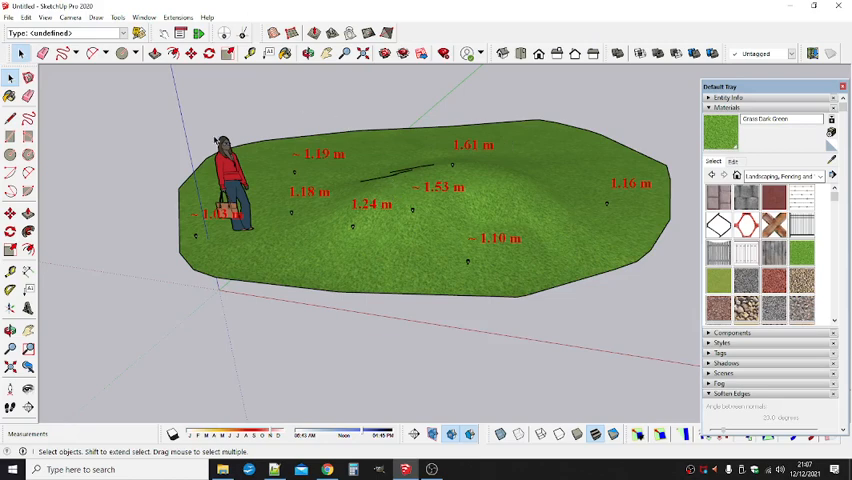
Step: Reopen Model Info > Text and check the screen text colour unchanged
left_click(145, 17)
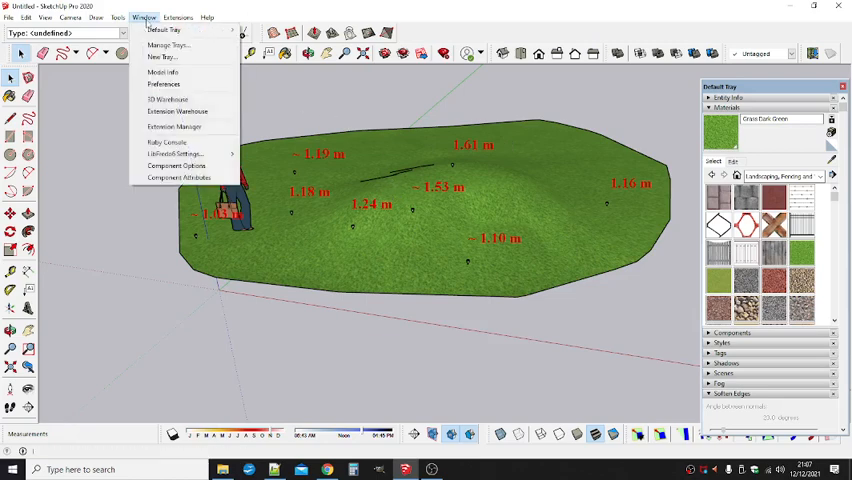
left_click(162, 72)
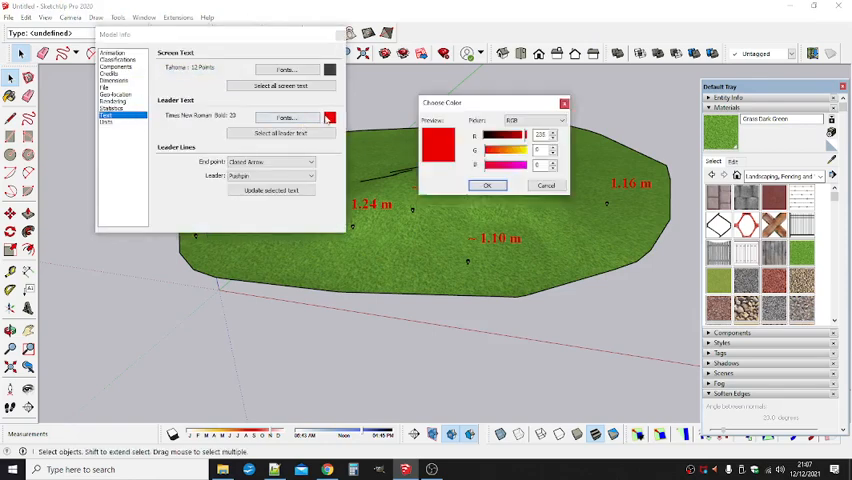
key("Return")
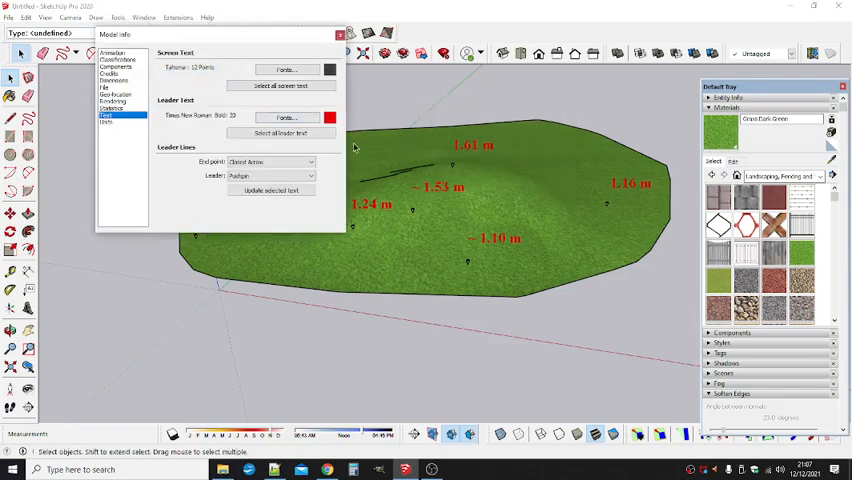
left_click(330, 70)
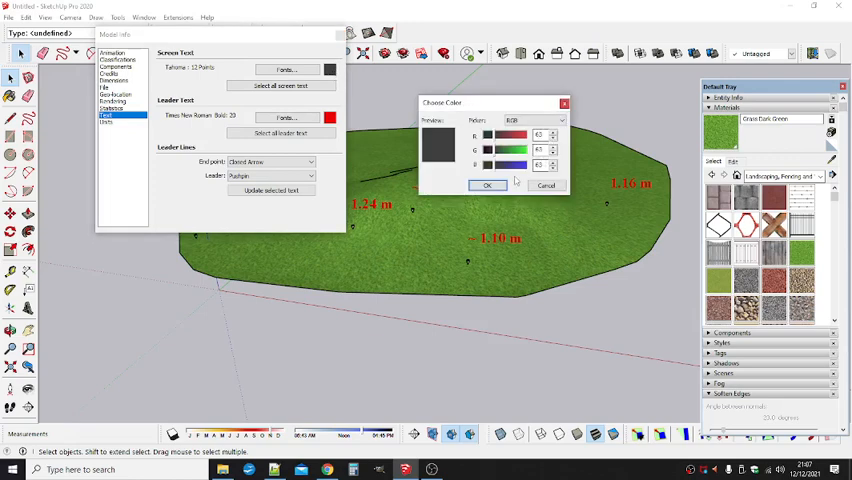
left_click(487, 185)
Step: Reset the leader text colour to dark grey RGB 63,63,63
left_click(330, 118)
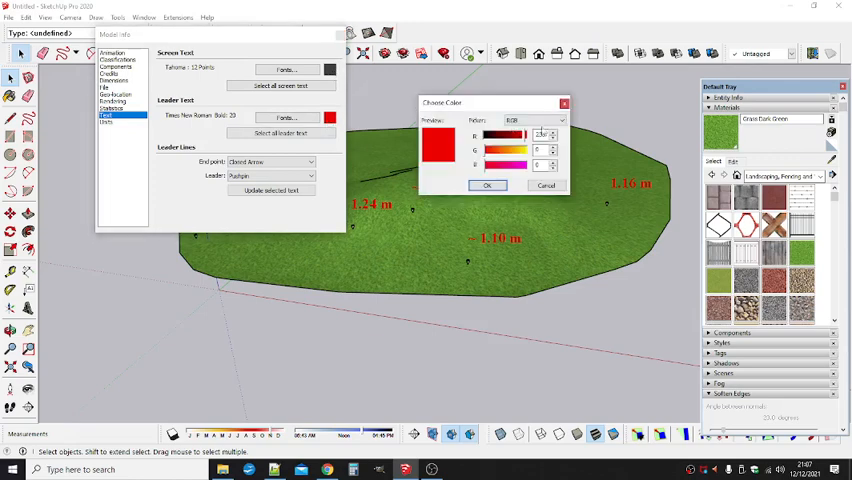
double_click(534, 134)
type("0")
type("3")
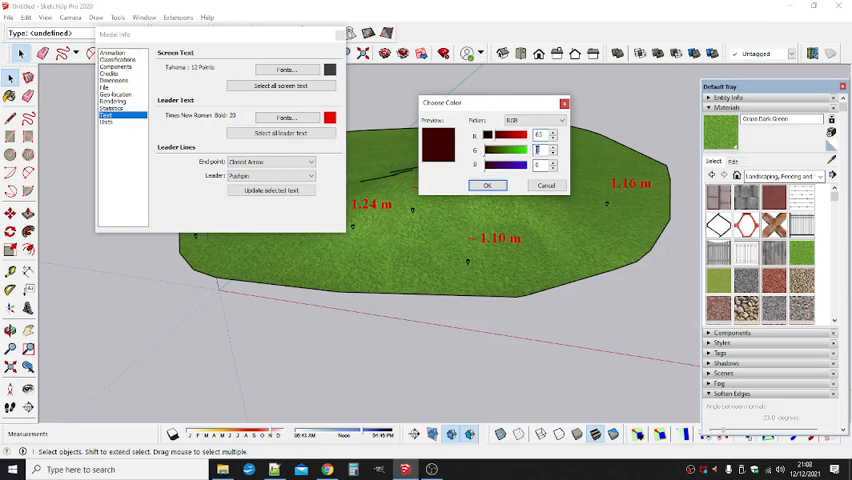
type("3")
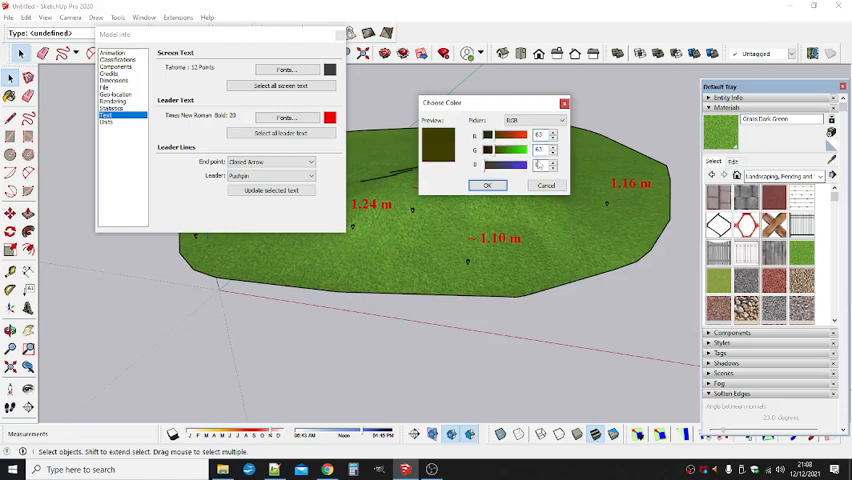
type("3")
left_click(487, 185)
Step: Reset the leader text font to Tahoma Regular 12 and close Model Info
left_click(287, 118)
scroll(140, 120, "up", 1)
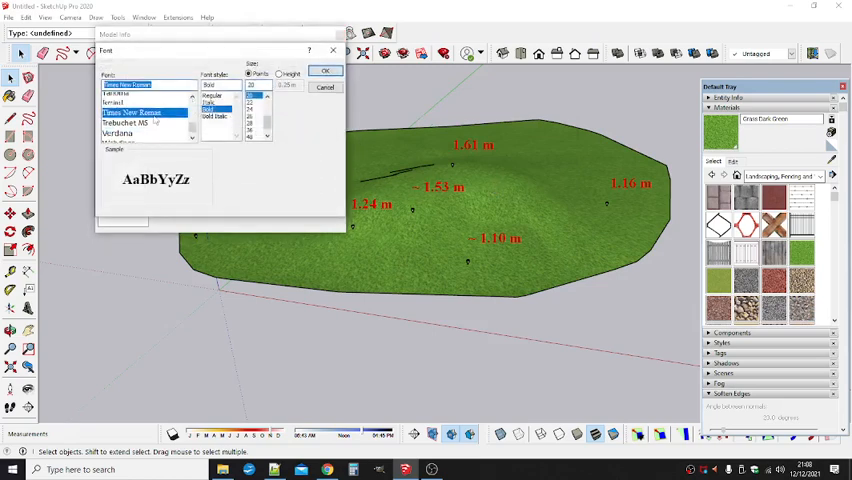
scroll(130, 135, "up", 2)
left_click(128, 137)
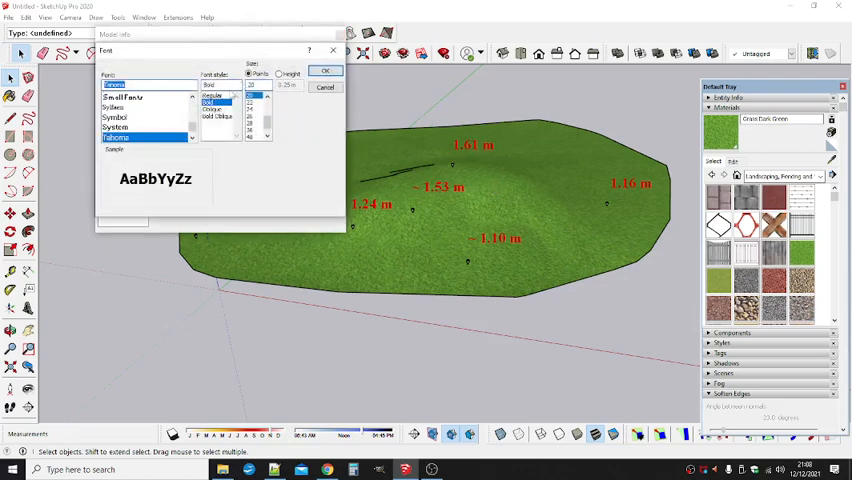
scroll(266, 104, "up", 2)
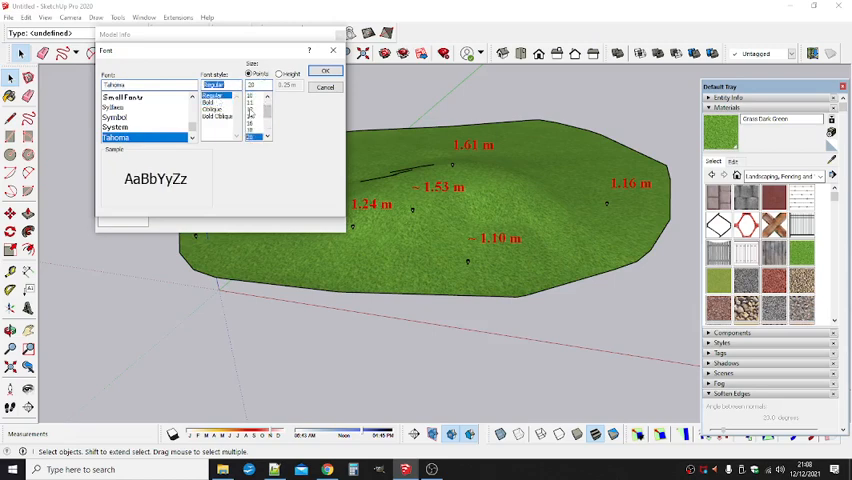
left_click(325, 71)
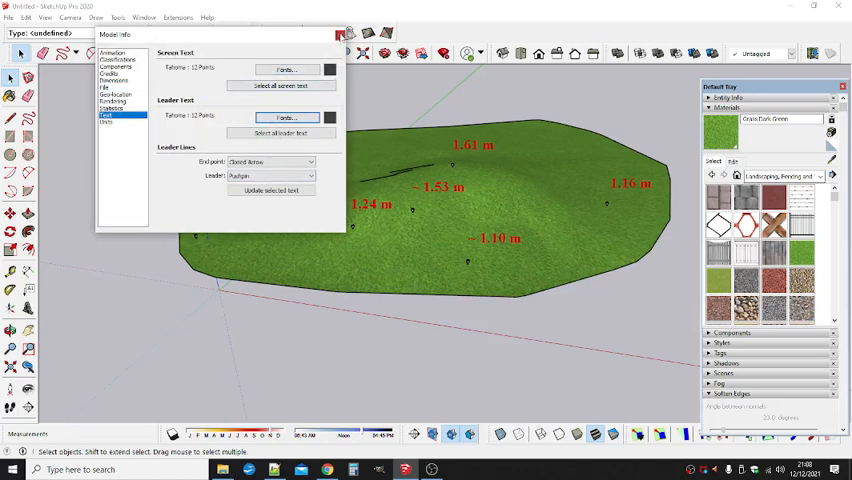
left_click(340, 35)
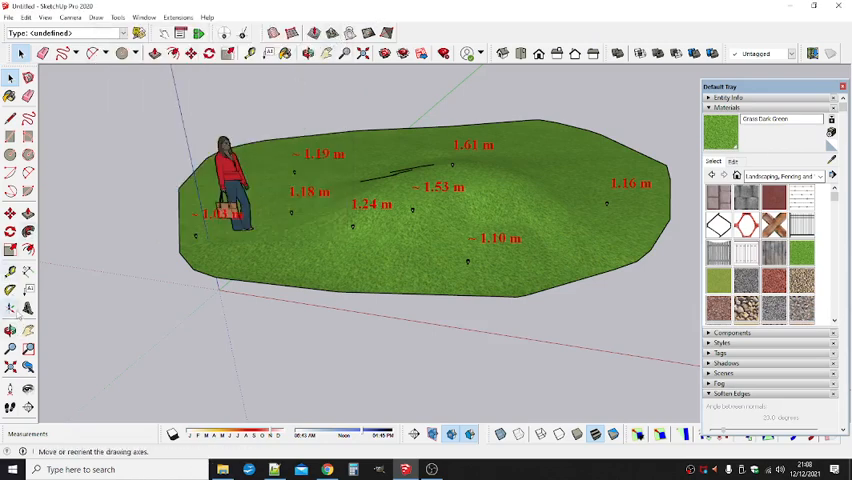
Step: Add a text label reading 456 at the terrain's lower-left vertex
left_click(28, 289)
double_click(193, 268)
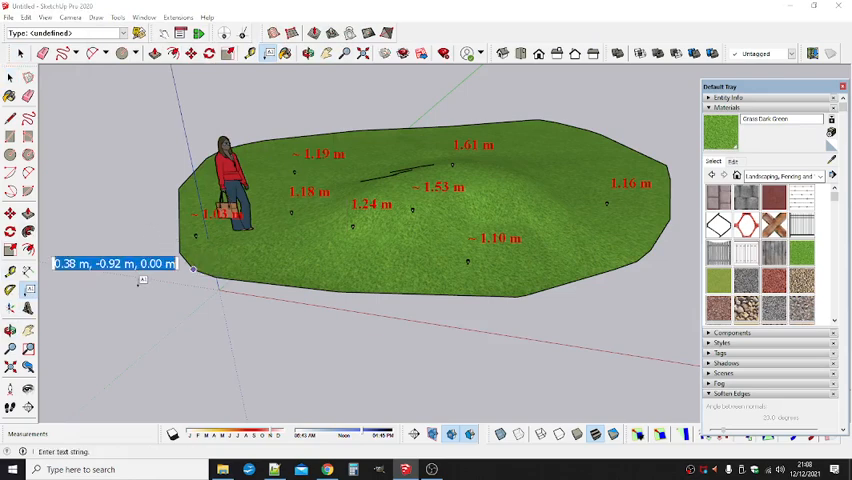
type("456")
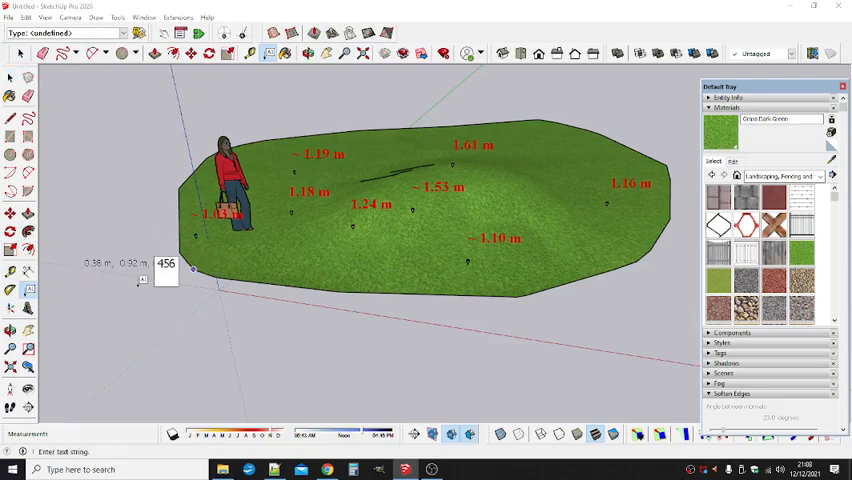
left_click(10, 78)
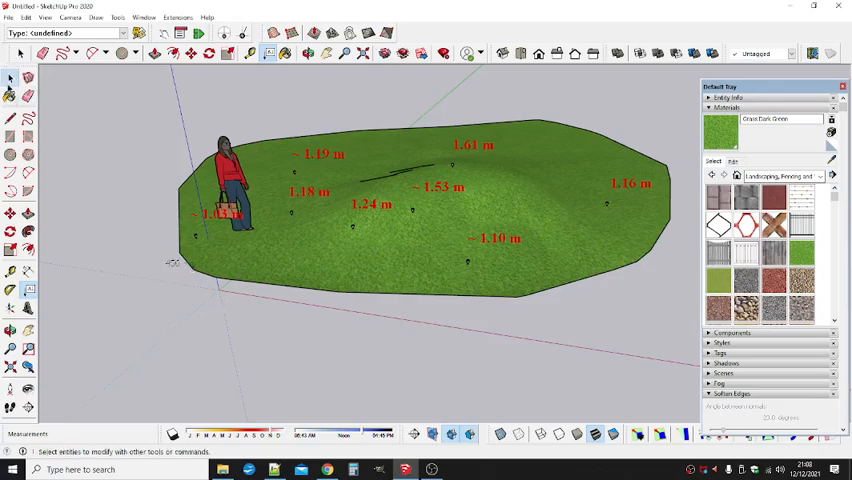
scroll(137, 270, "up", 2)
scroll(209, 260, "up", 2)
scroll(215, 270, "up", 2)
scroll(213, 270, "up", 2)
scroll(213, 268, "down", 2)
scroll(213, 268, "down", 2)
scroll(205, 268, "down", 2)
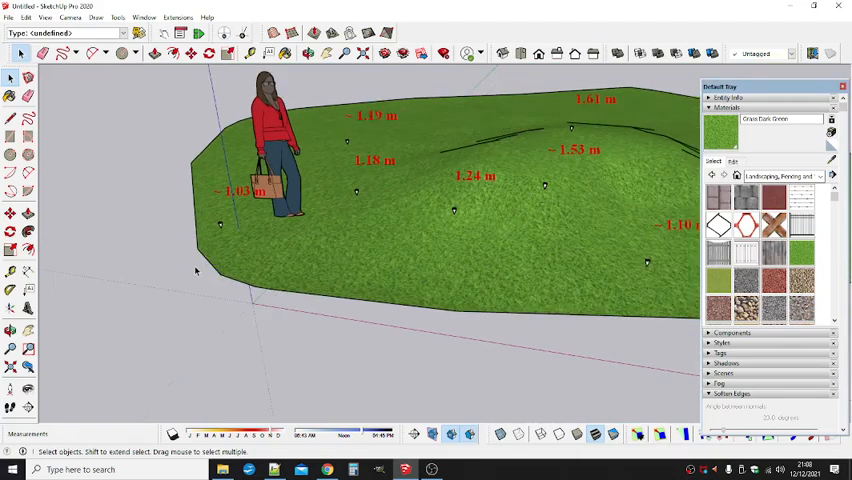
scroll(175, 280, "down", 1)
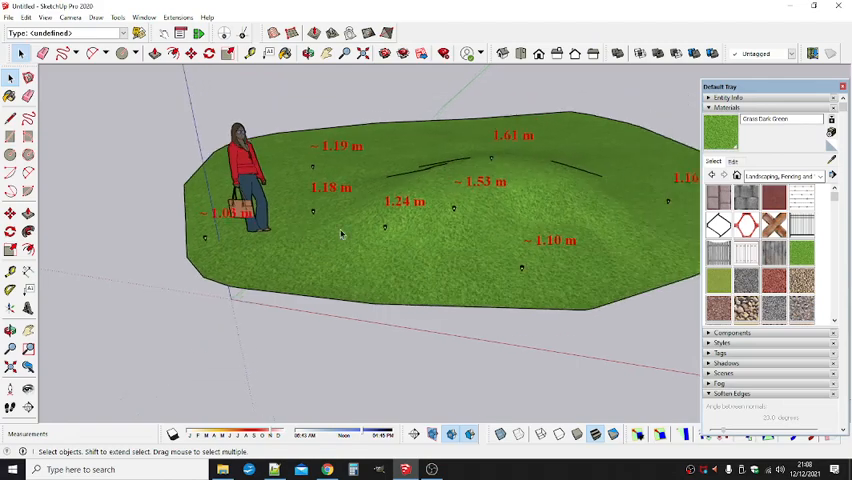